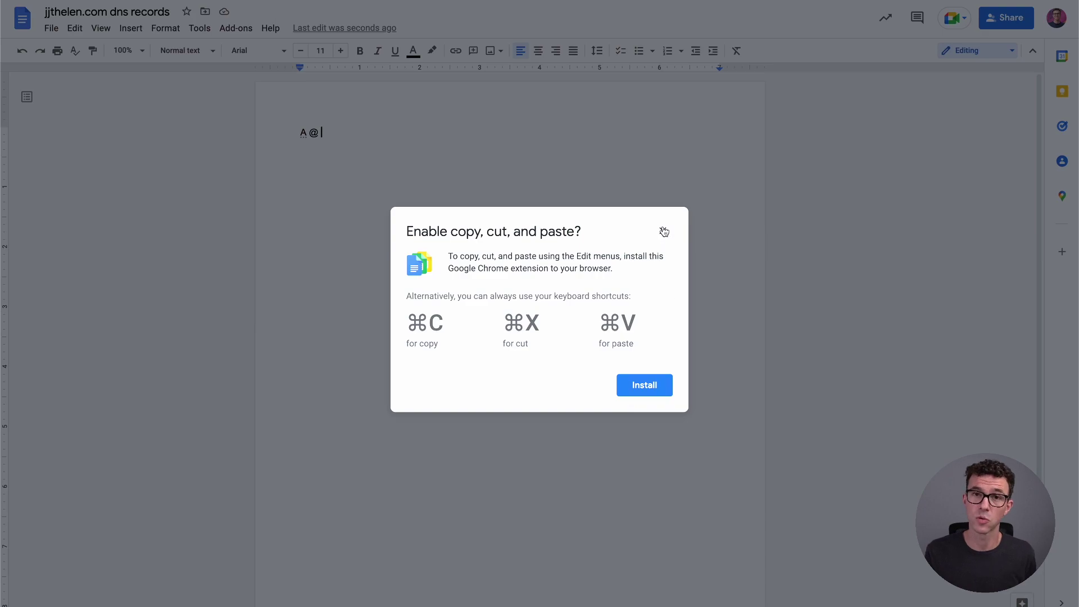
Complete the DNS record notes with "Parked" for the A @ record and an NS @ line for ns75.domaincontrol.com
type("Parked")
key("Return")
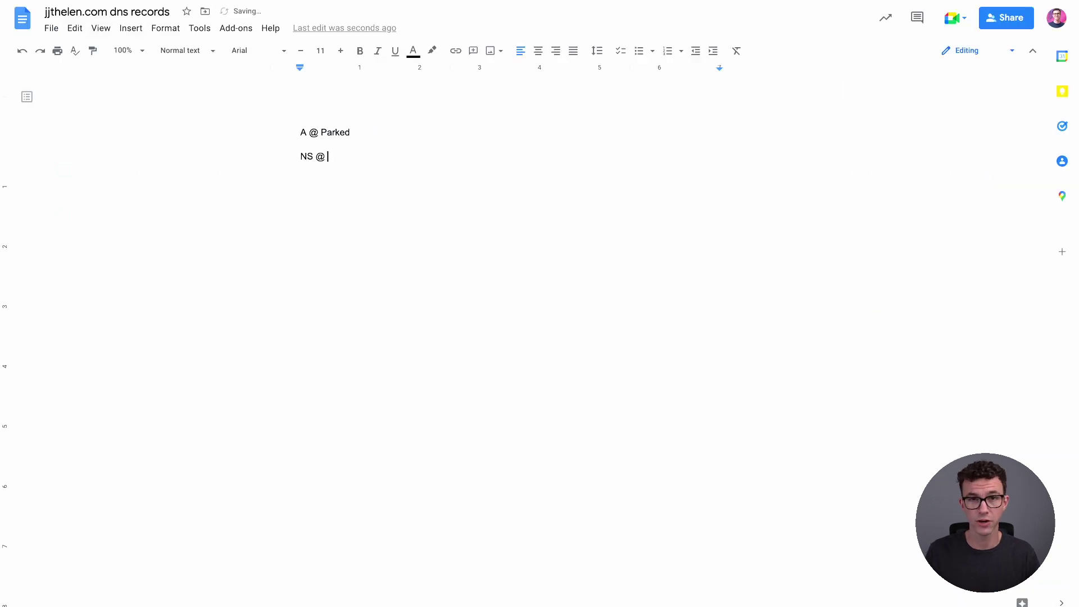
type("ns75.domaincontrol.com")
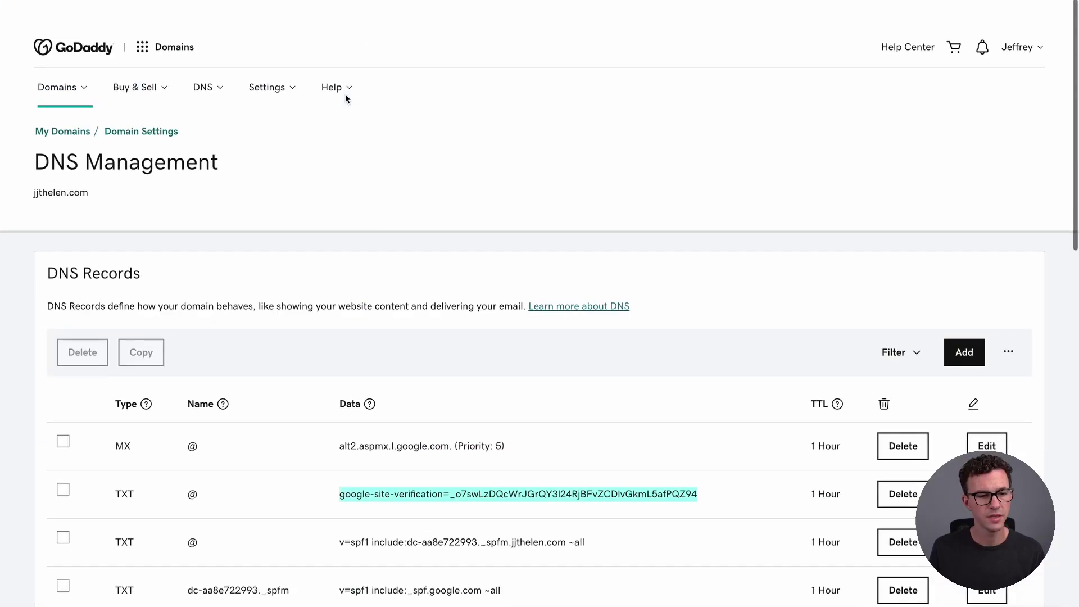
Switch to GoDaddy and open the settings of jjthelen.com from the list of all domains
mouse_move(67, 52)
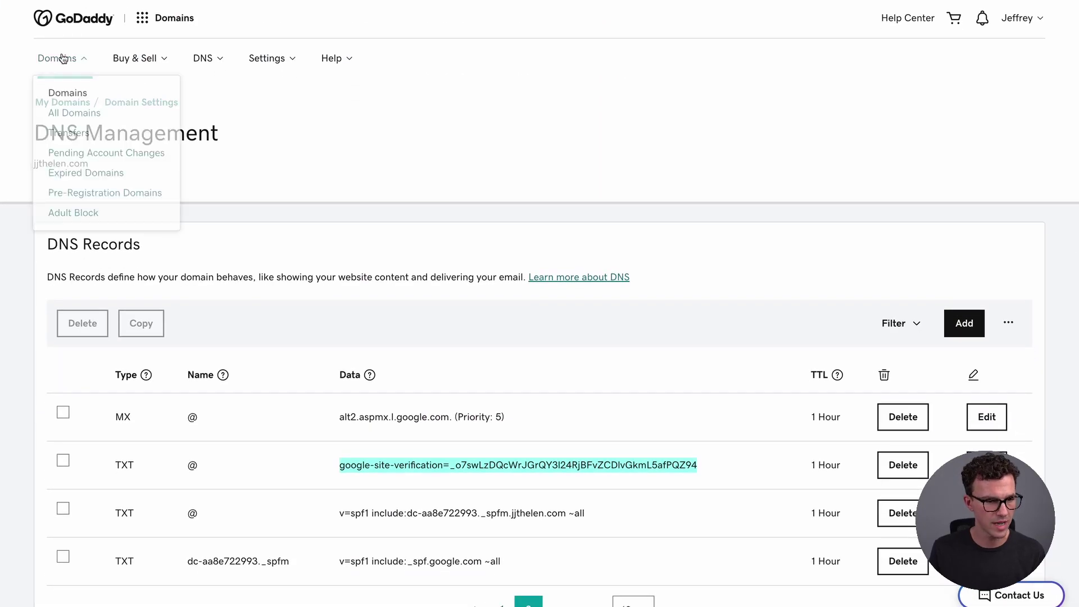
left_click(68, 99)
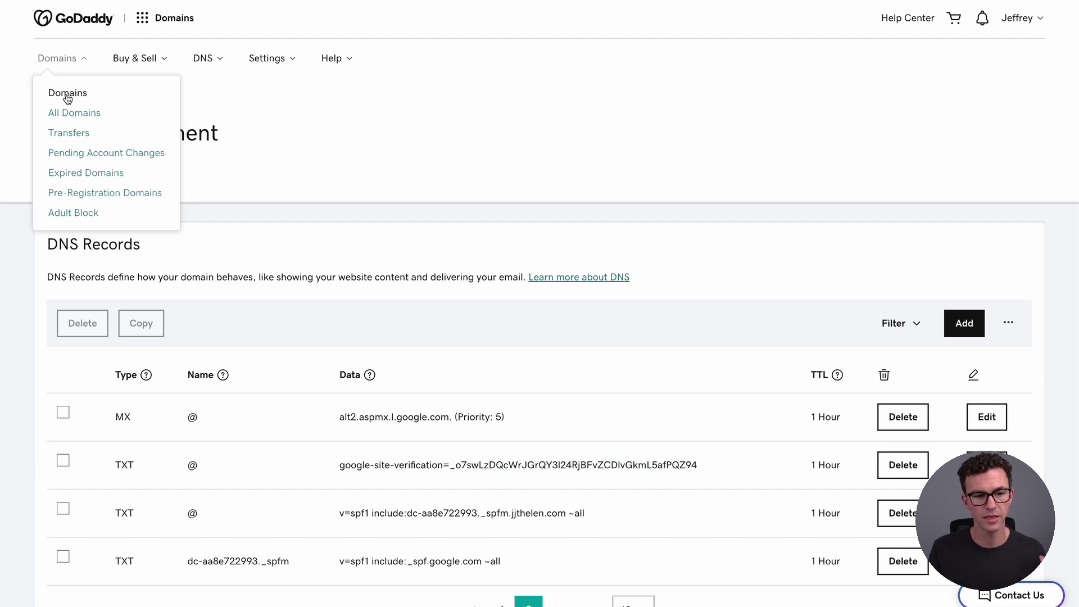
left_click(64, 113)
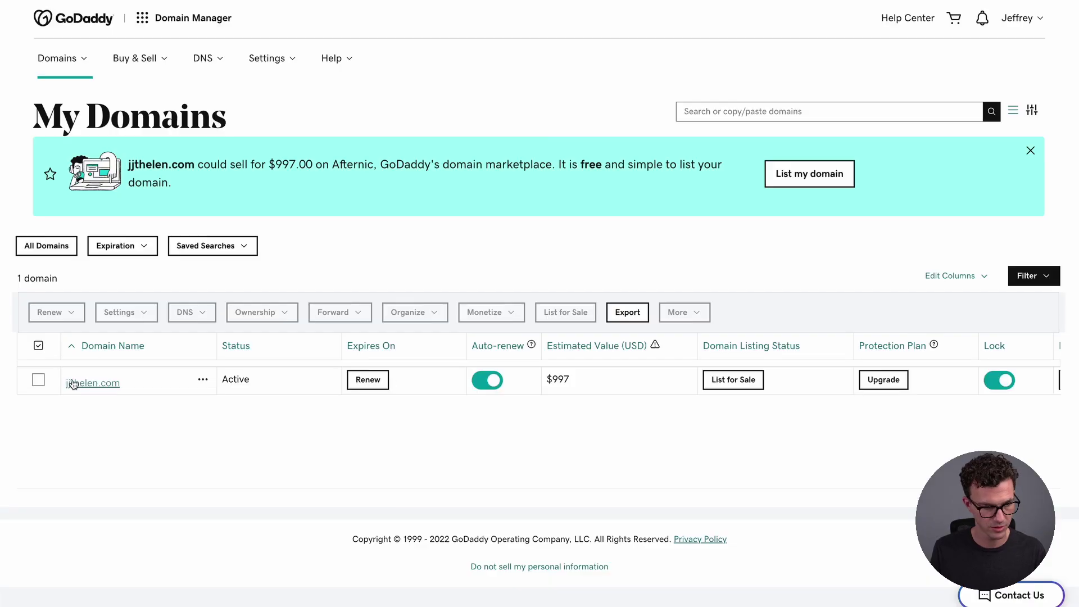
left_click(79, 383)
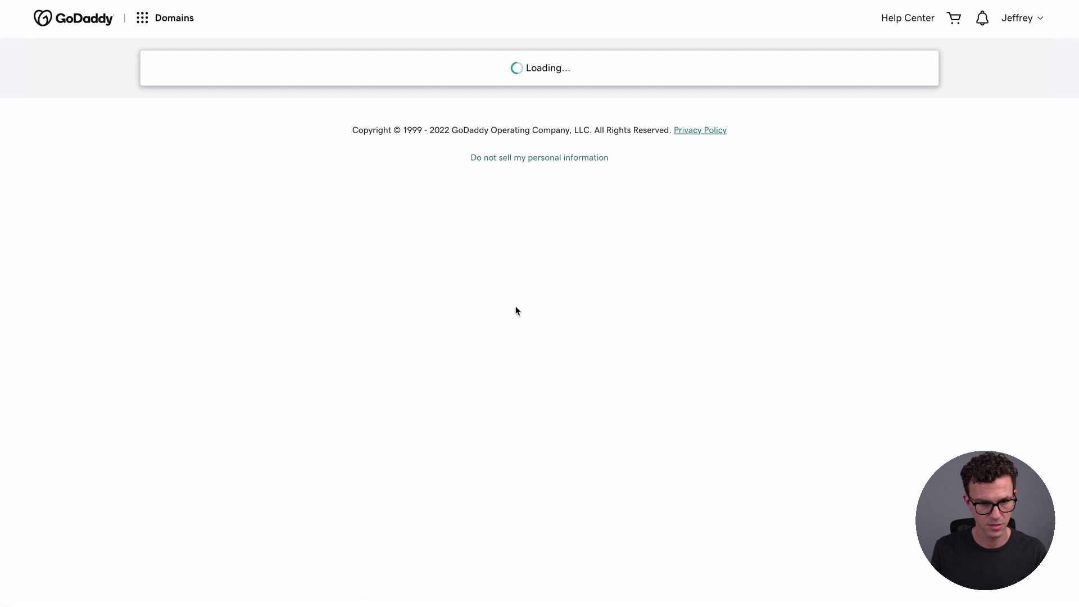
Start transferring jjthelen.com away from GoDaddy and continue past the domain transfer checklist
scroll(568, 365, "down", 1)
scroll(568, 362, "down", 9)
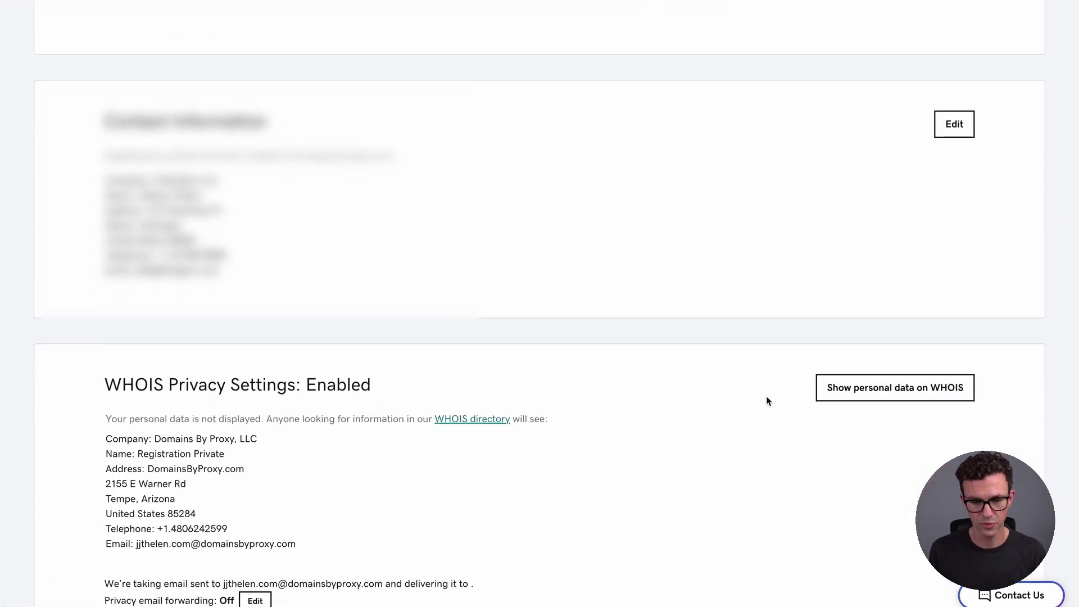
scroll(767, 393, "down", 6)
scroll(766, 396, "down", 1)
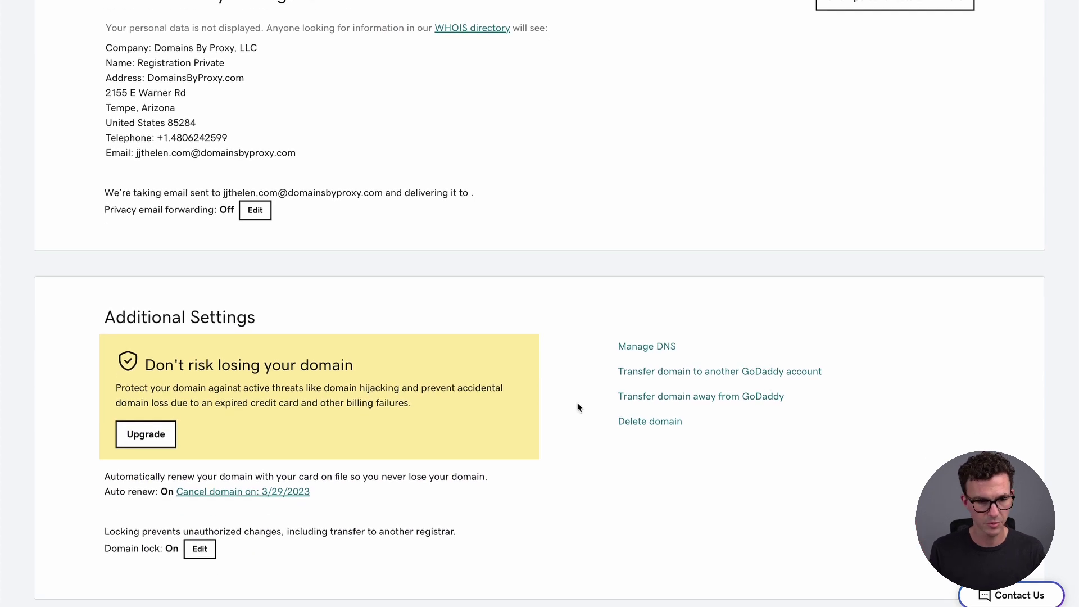
scroll(577, 407, "down", 1)
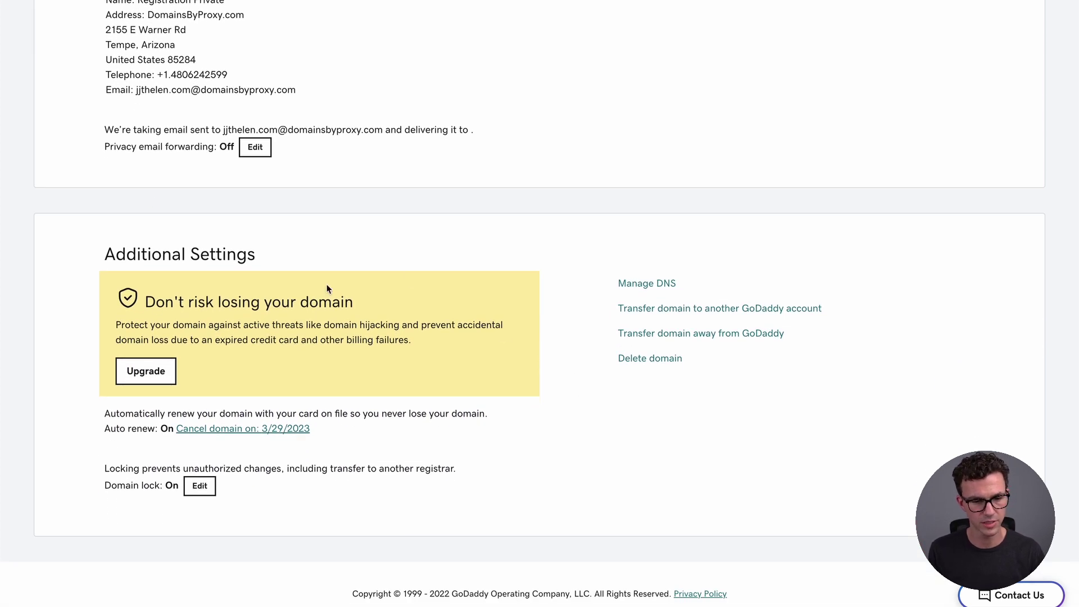
left_click(699, 335)
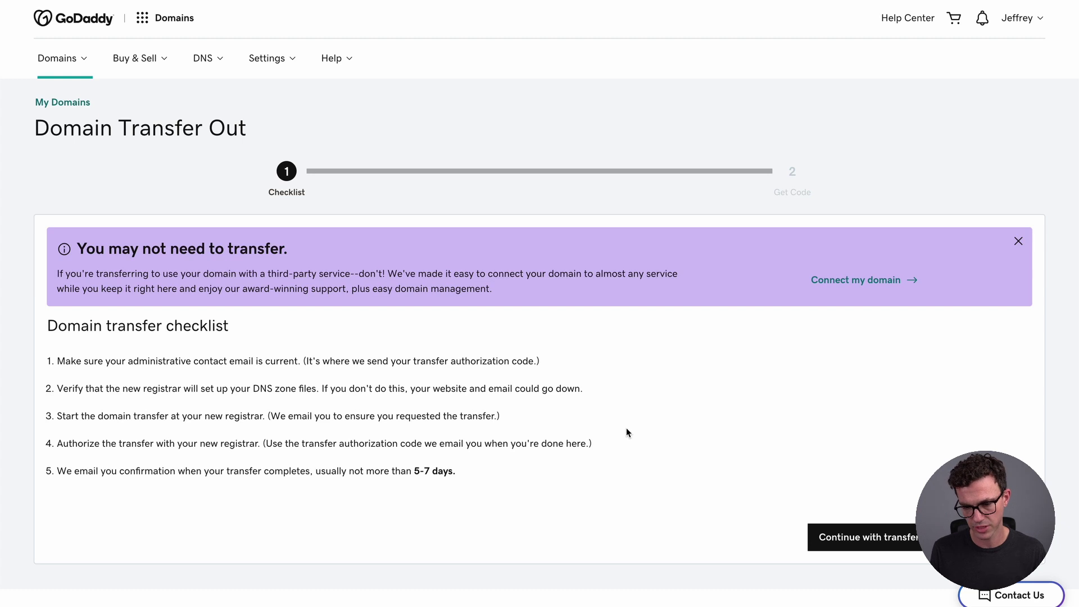
left_click(875, 541)
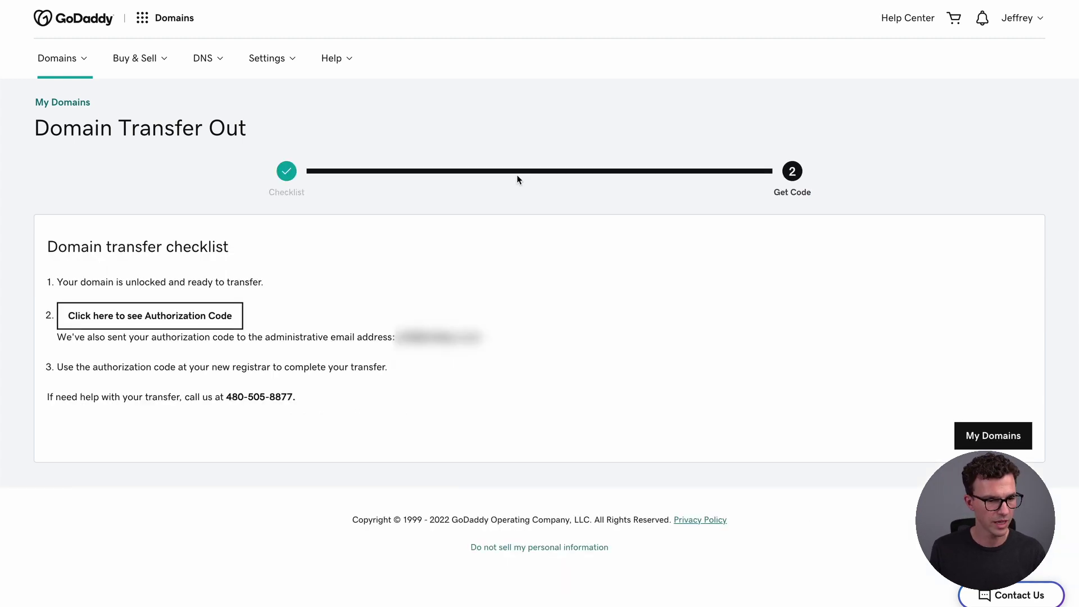
Reveal the domain's transfer authorization code and copy it to the clipboard
left_click(185, 313)
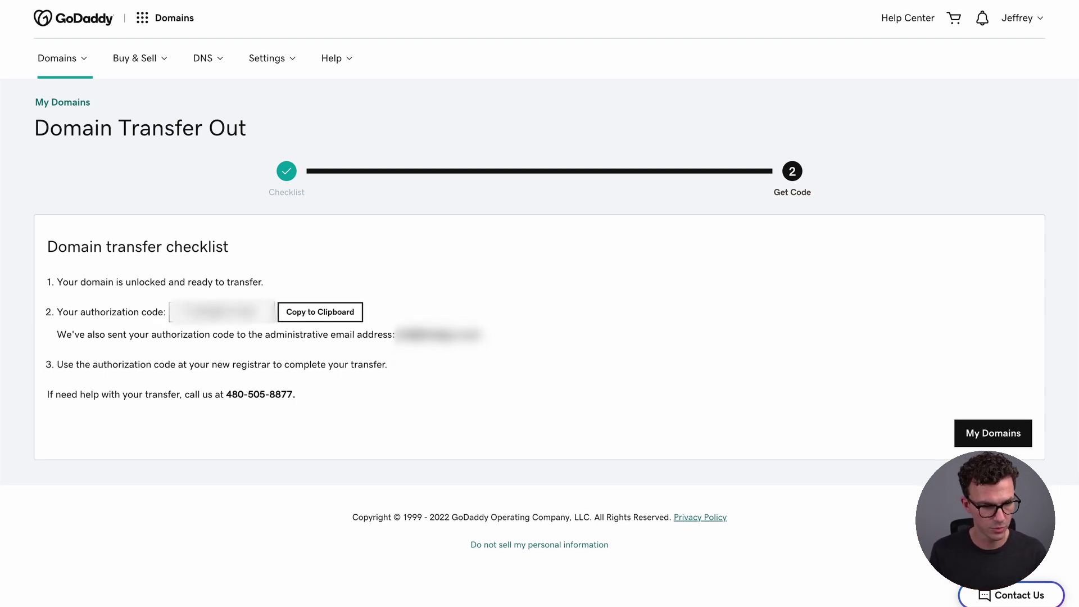
double_click(185, 313)
left_click(314, 312)
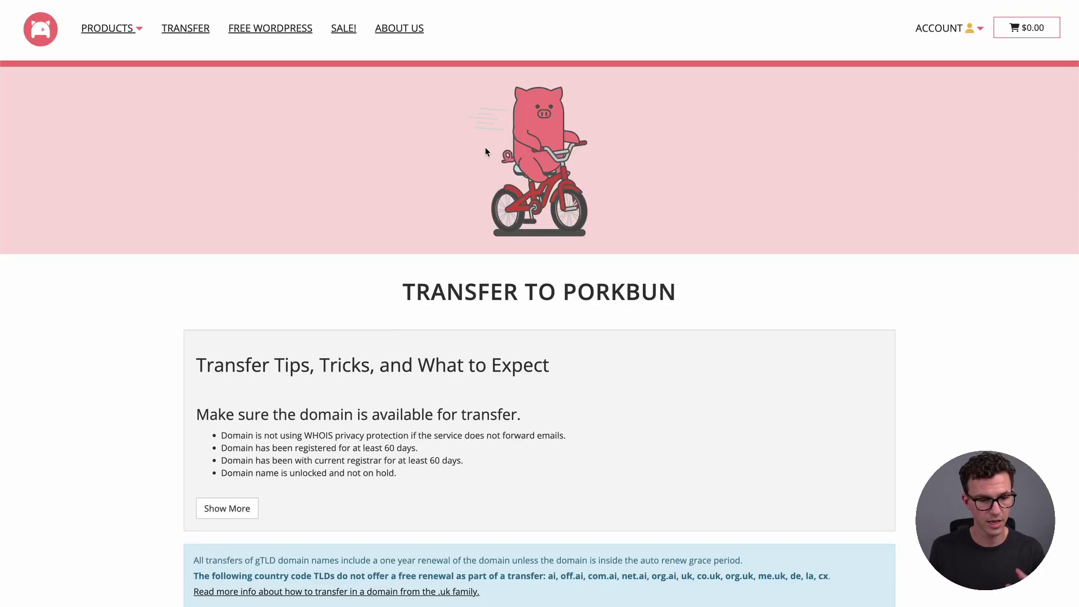
Submit jjthelen.com with its copied authorization code in Porkbun's transfer form and add the transfer to the cart
scroll(521, 369, "down", 3)
scroll(522, 369, "down", 2)
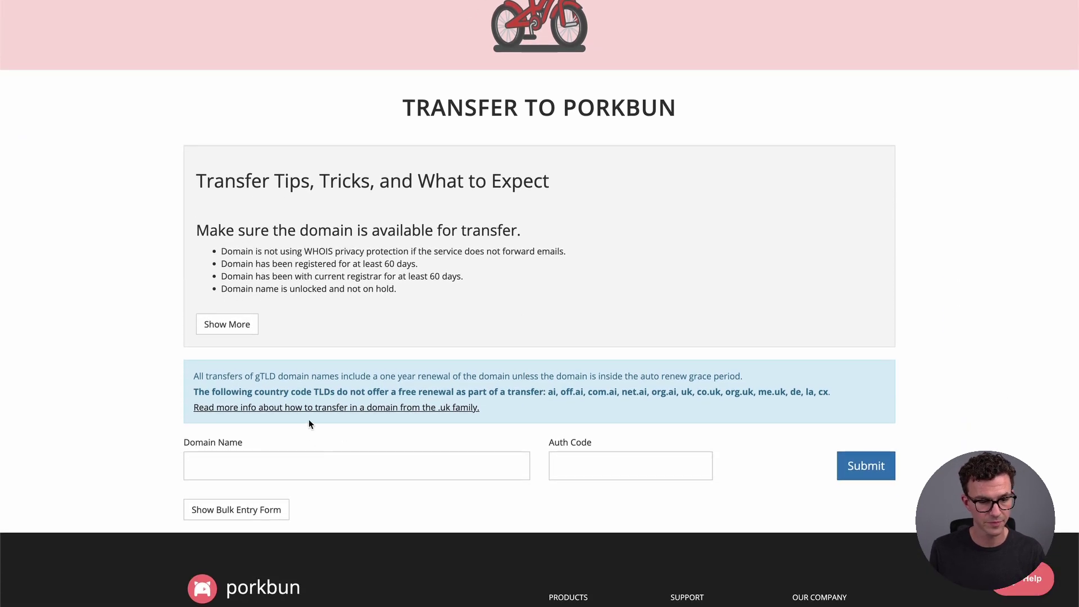
left_click(263, 459)
type("jjthelen.com")
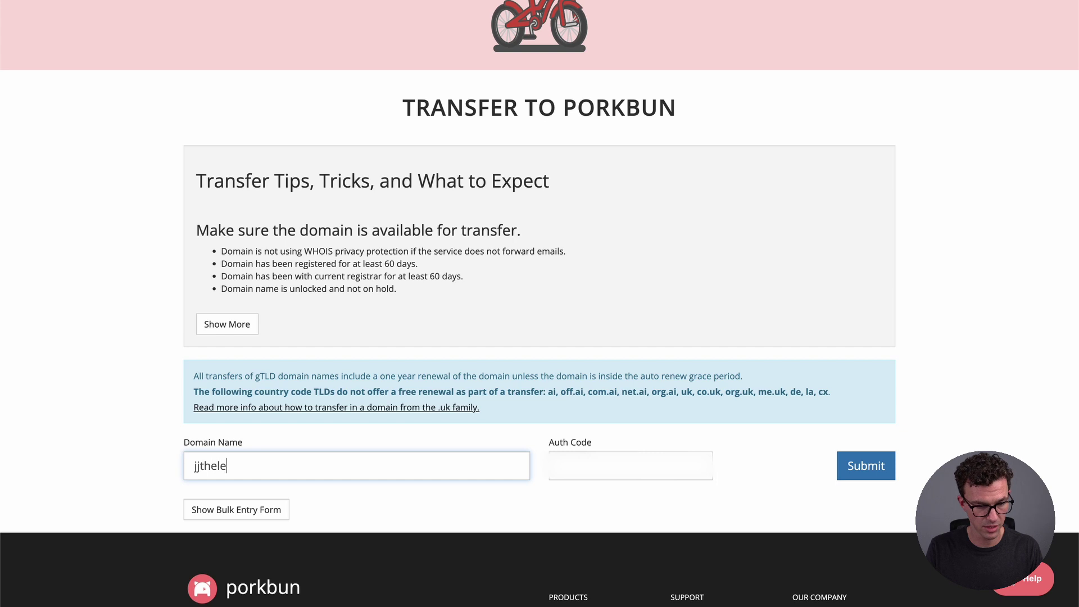
left_click(630, 465)
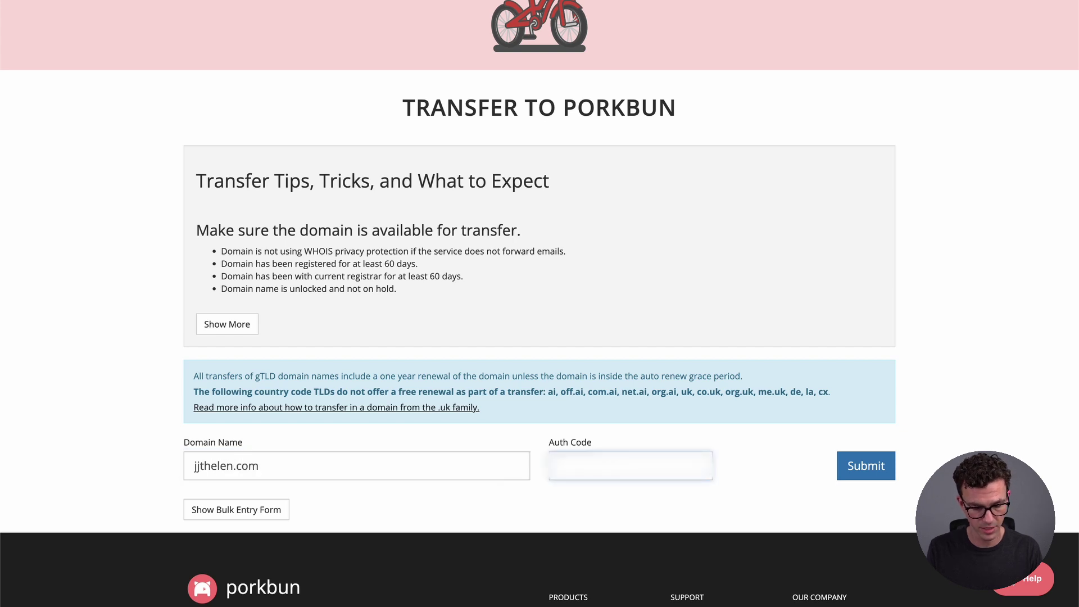
key("ctrl+v")
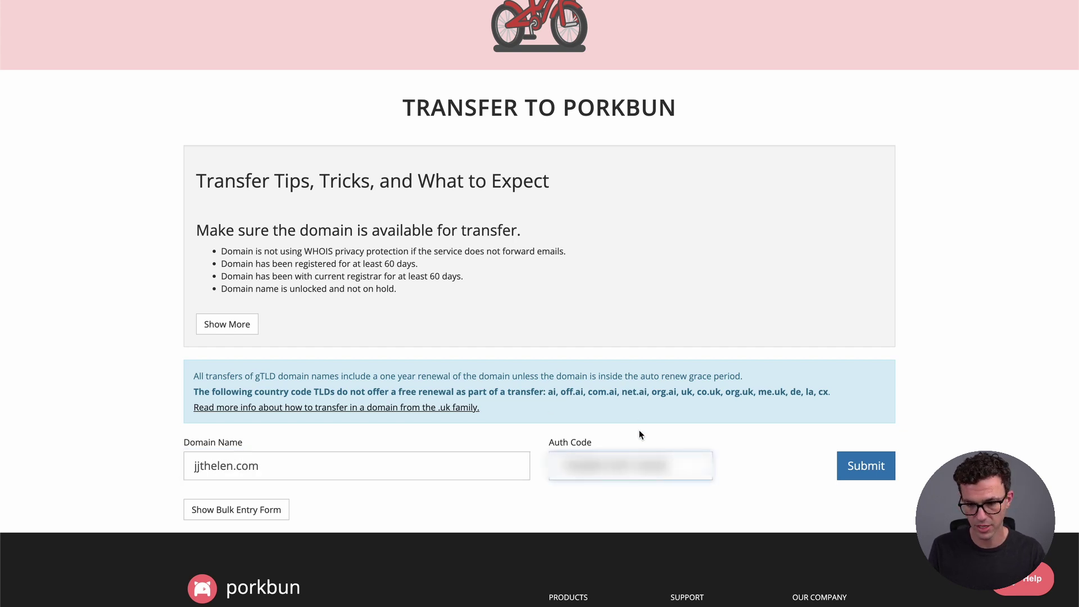
left_click(853, 461)
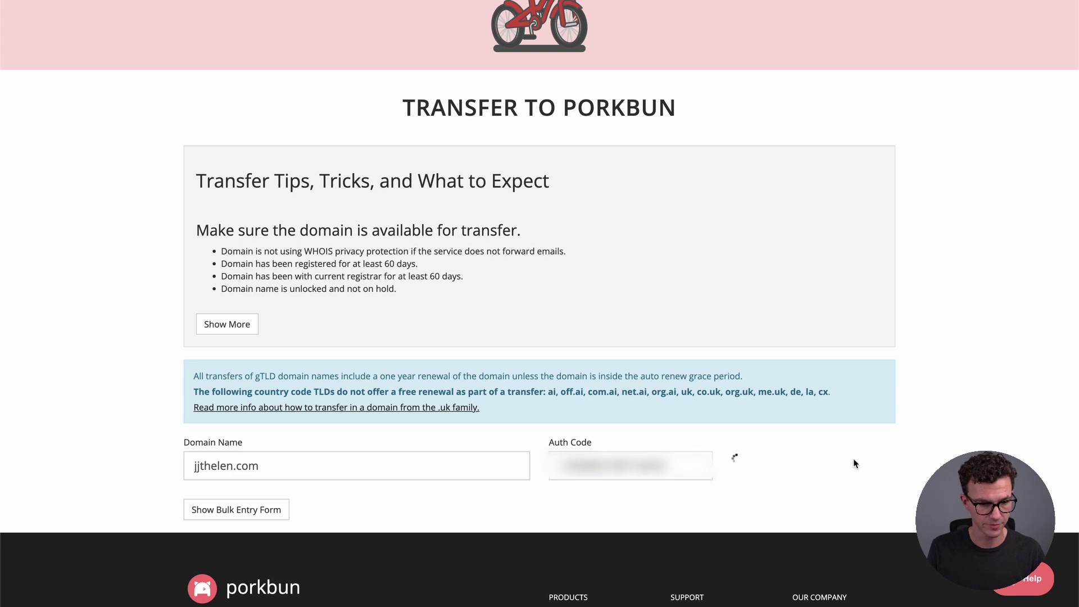
scroll(837, 474, "down", 4)
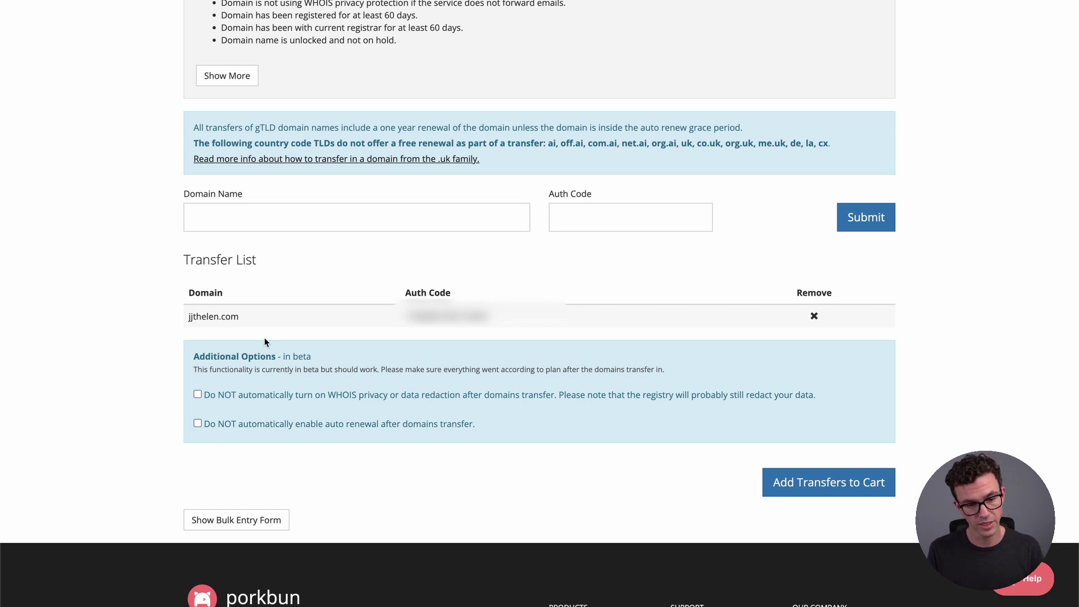
left_click(815, 485)
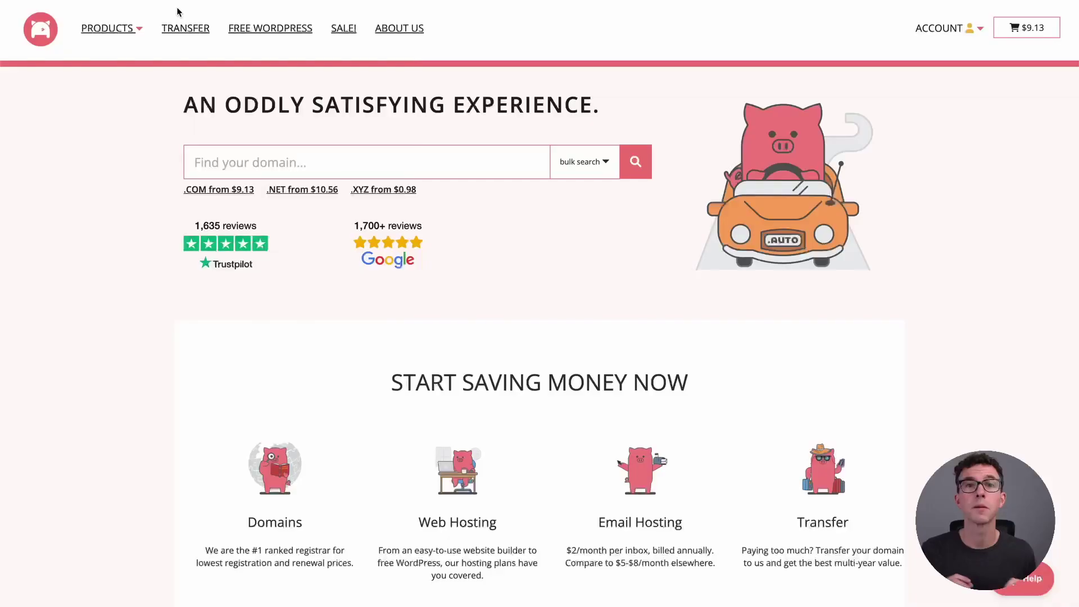
Look through Porkbun's customer reviews and rating breakdown on Trustpilot
left_click(221, 242)
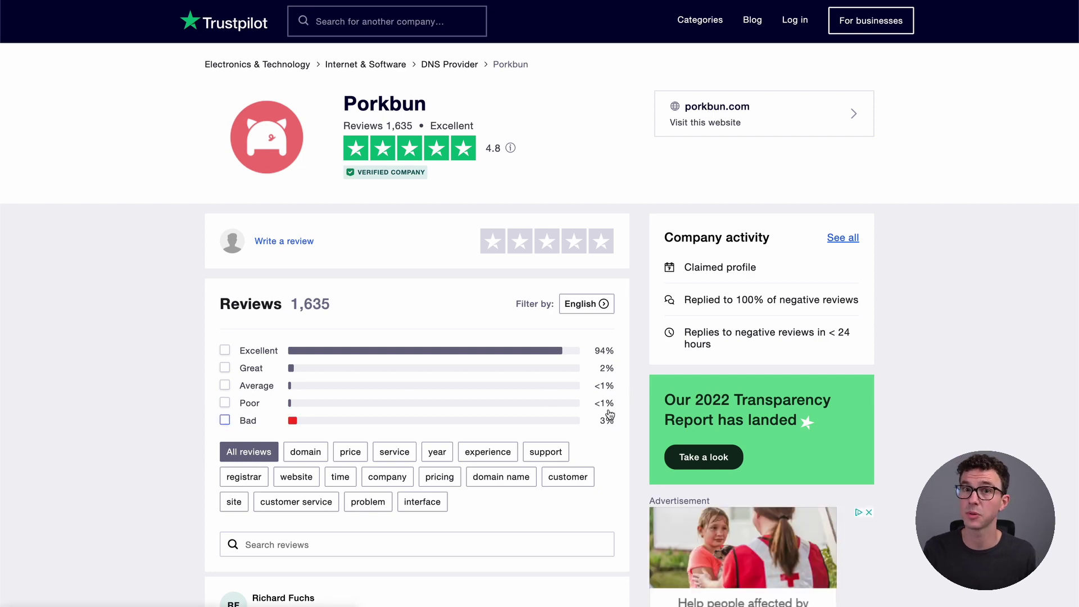
scroll(624, 459, "down", 20)
scroll(623, 464, "down", 5)
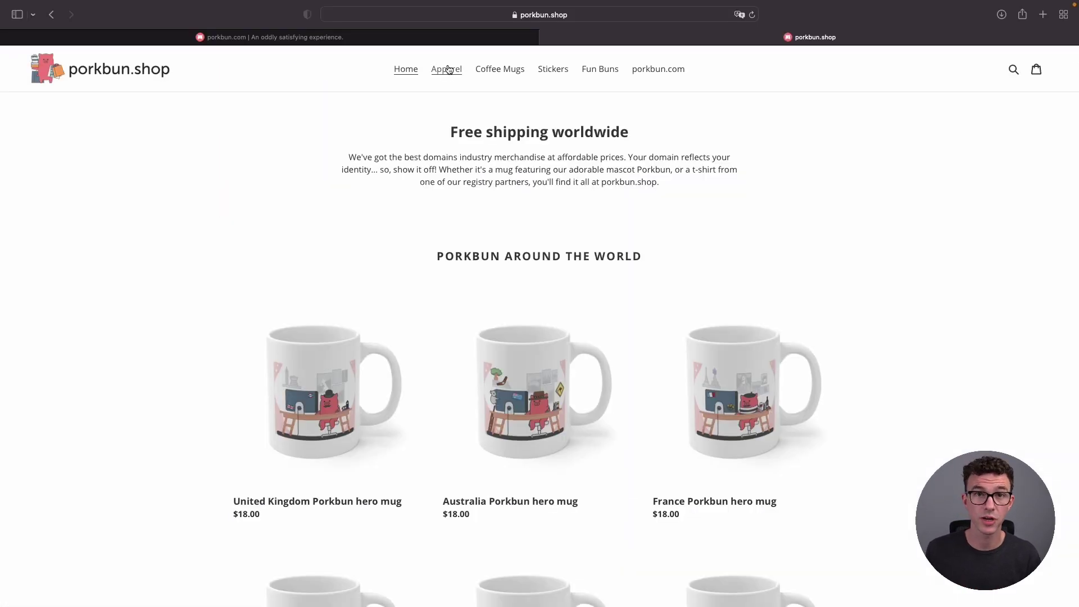
Browse the Apparel, Coffee Mugs, Stickers and Fun Buns collections on porkbun.shop
left_click(447, 70)
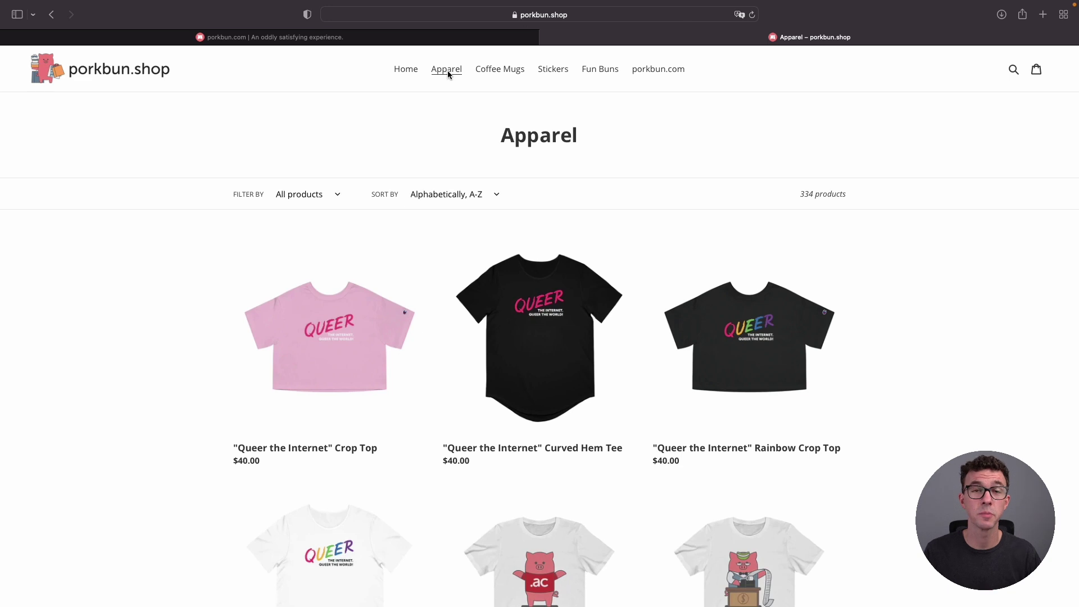
left_click(495, 73)
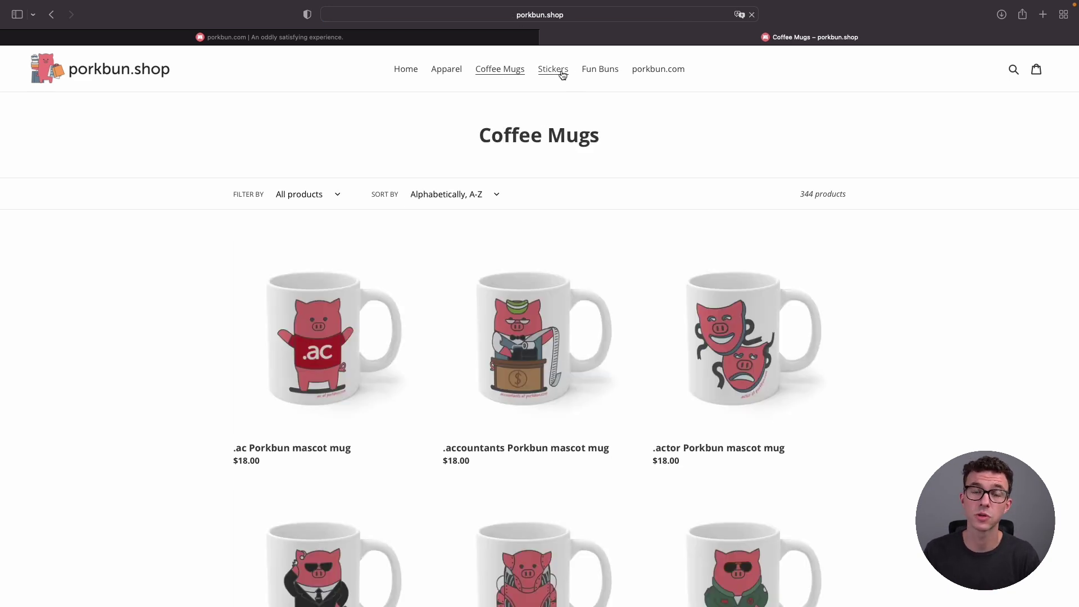
left_click(560, 70)
left_click(607, 75)
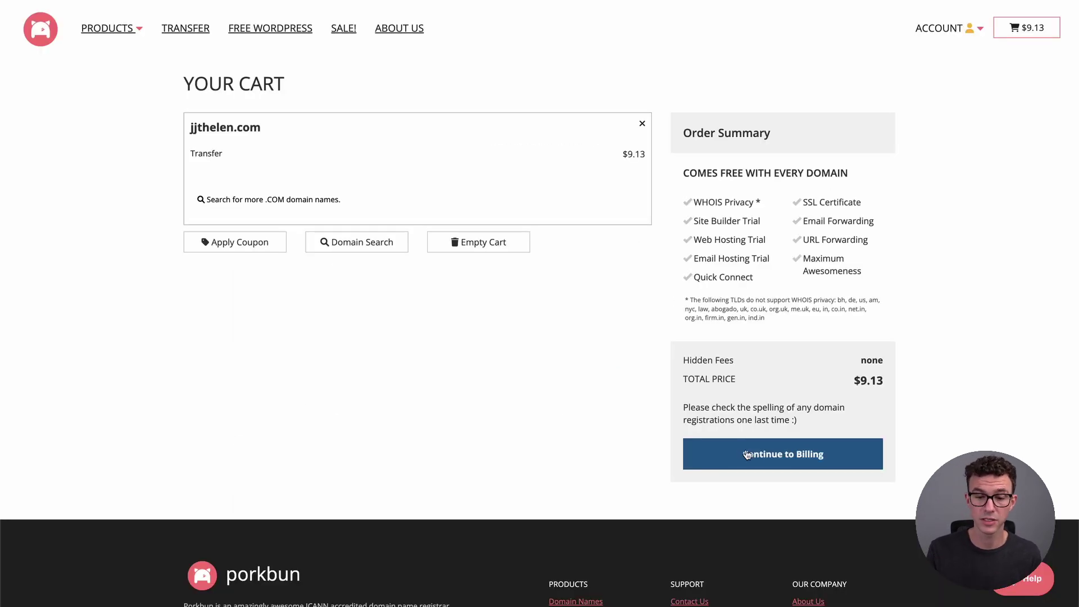
Proceed from the Porkbun cart containing the jjthelen.com transfer to billing
left_click(766, 456)
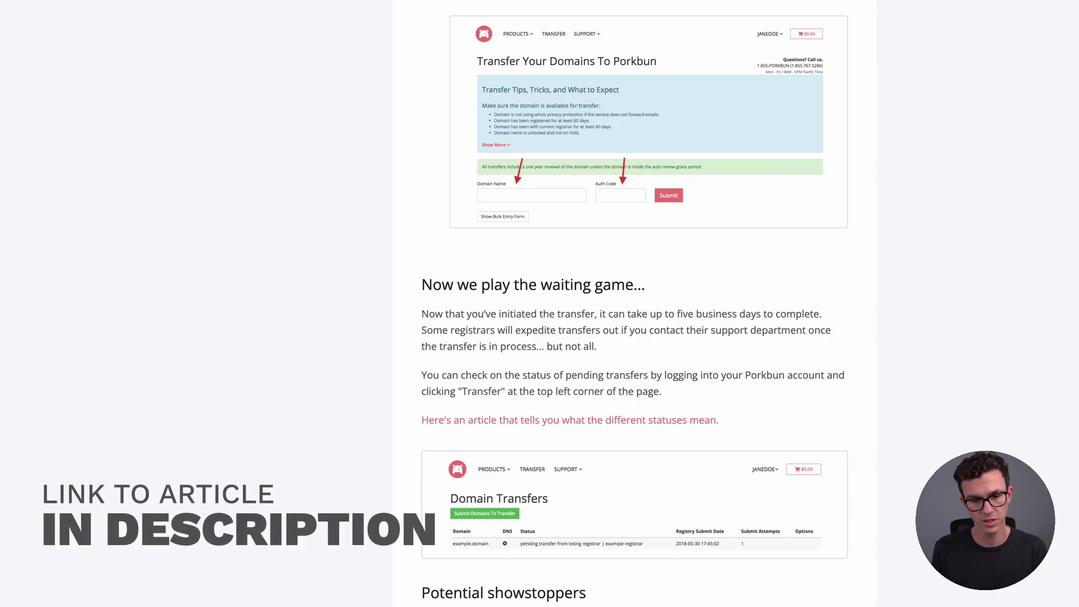
Read the transfer steps and the waiting period section in Porkbun's domain transfer article
scroll(496, 224, "up", 6)
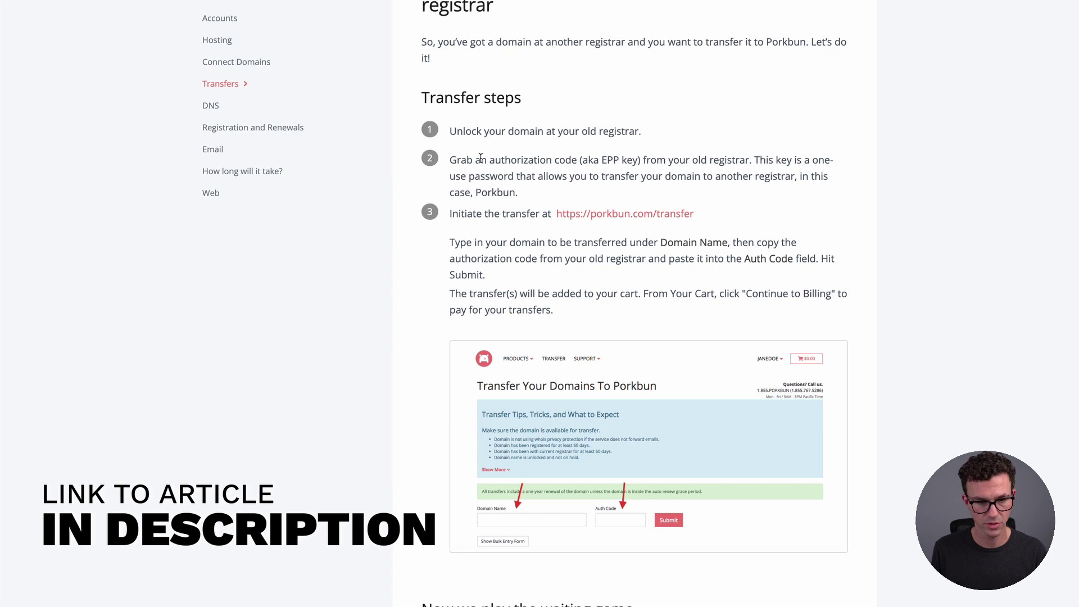
left_click_drag(489, 131, 672, 134)
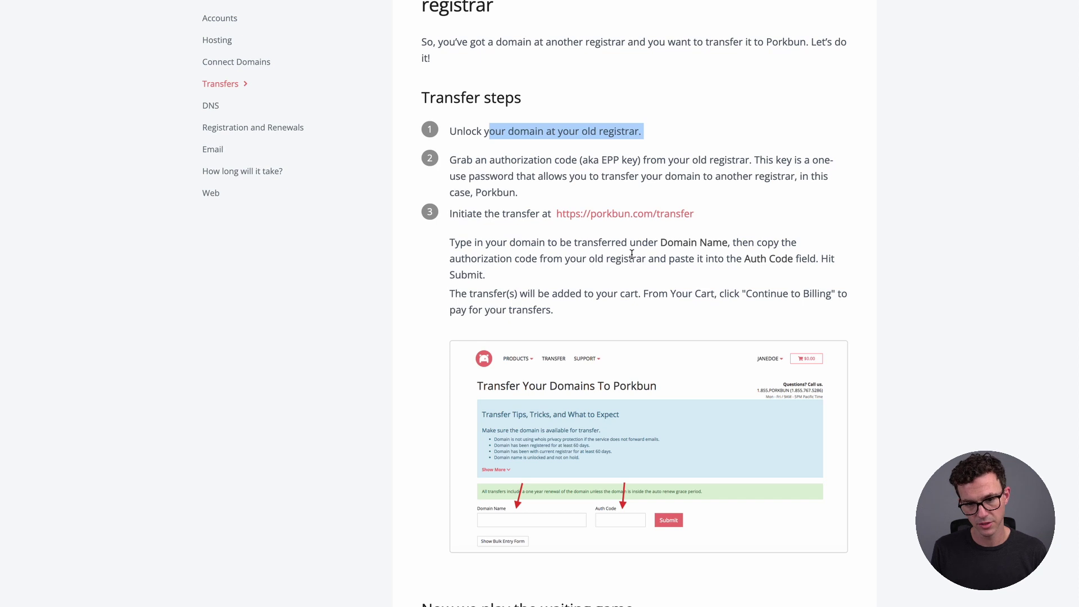
scroll(590, 380, "down", 4)
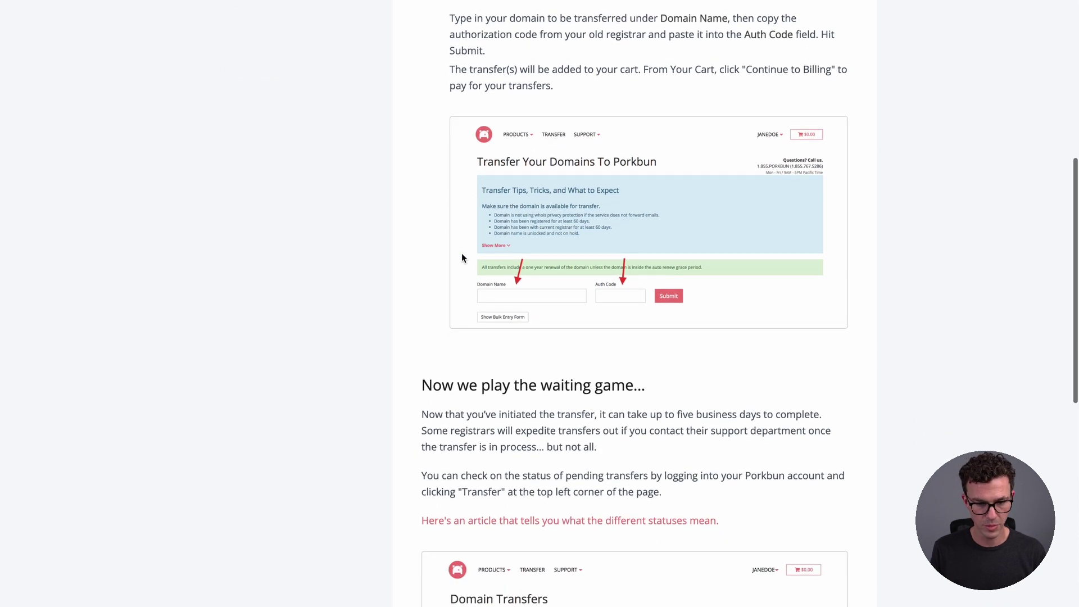